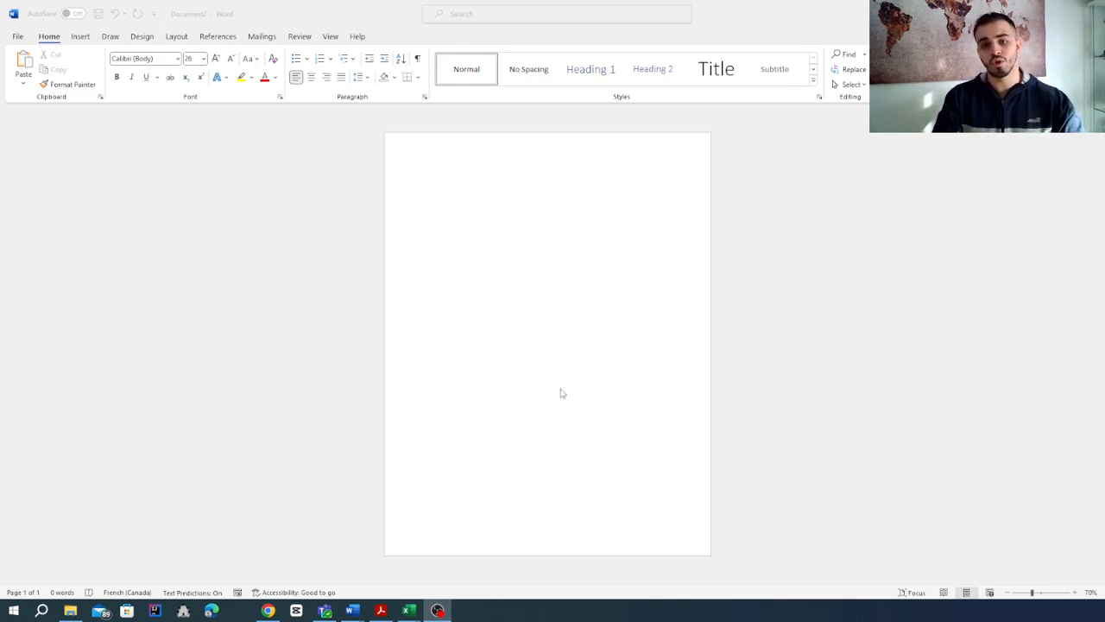
Insert an embedded Excel spreadsheet into the blank document and return to the page
click(295, 312)
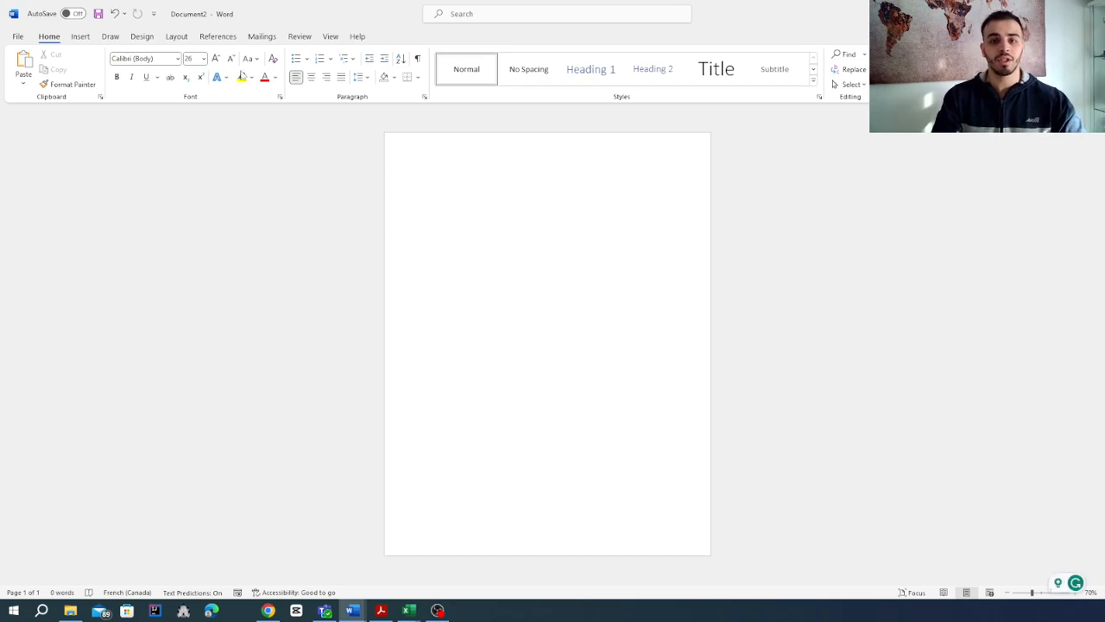
click(79, 37)
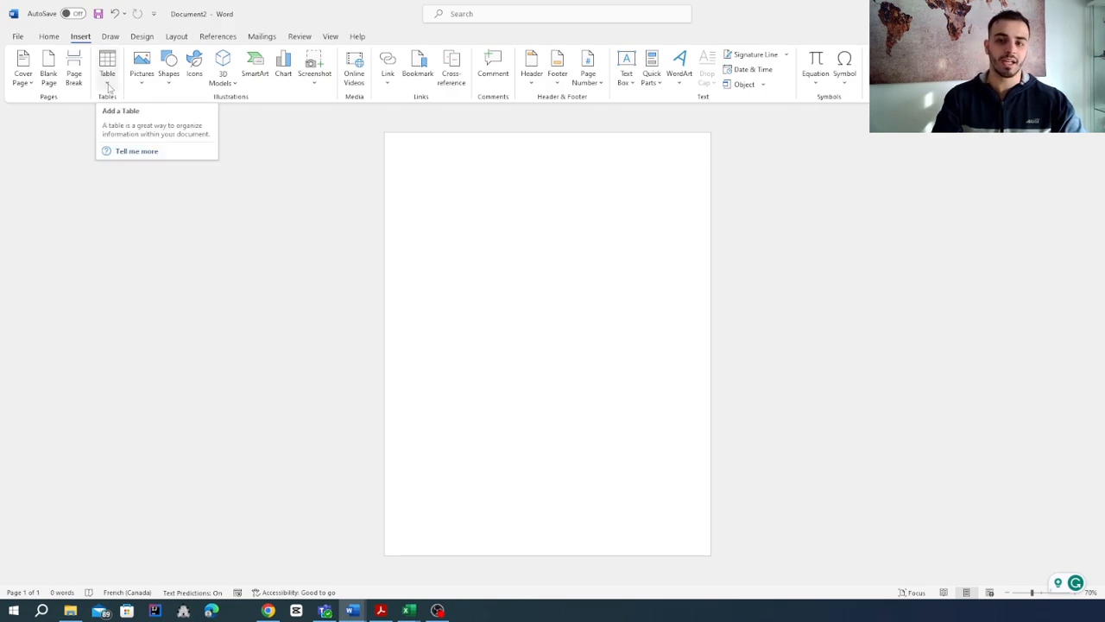
click(108, 79)
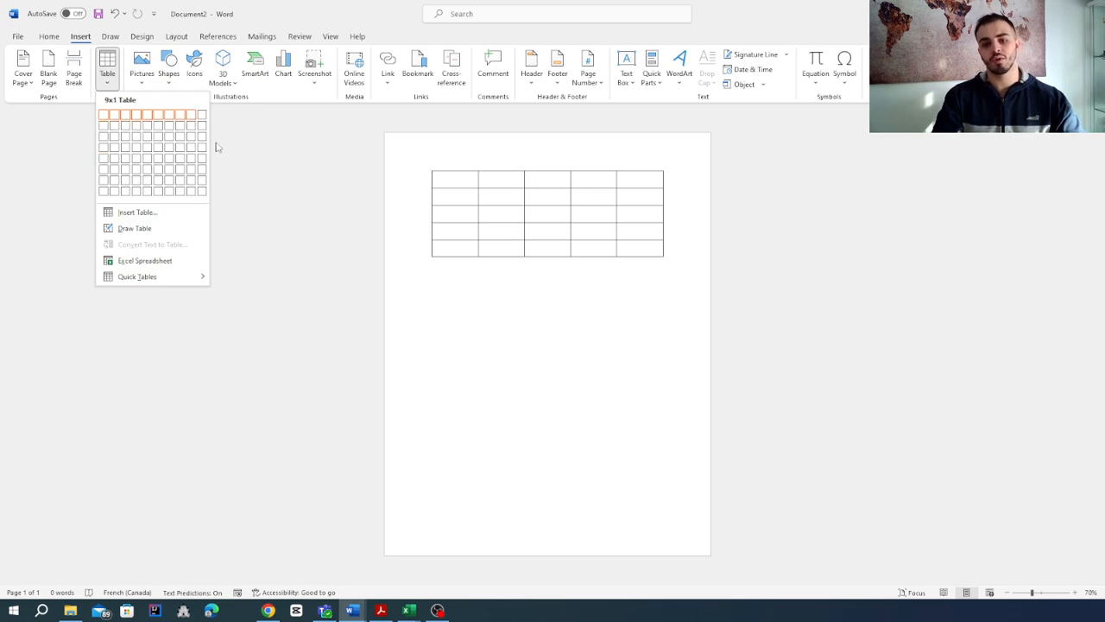
click(124, 261)
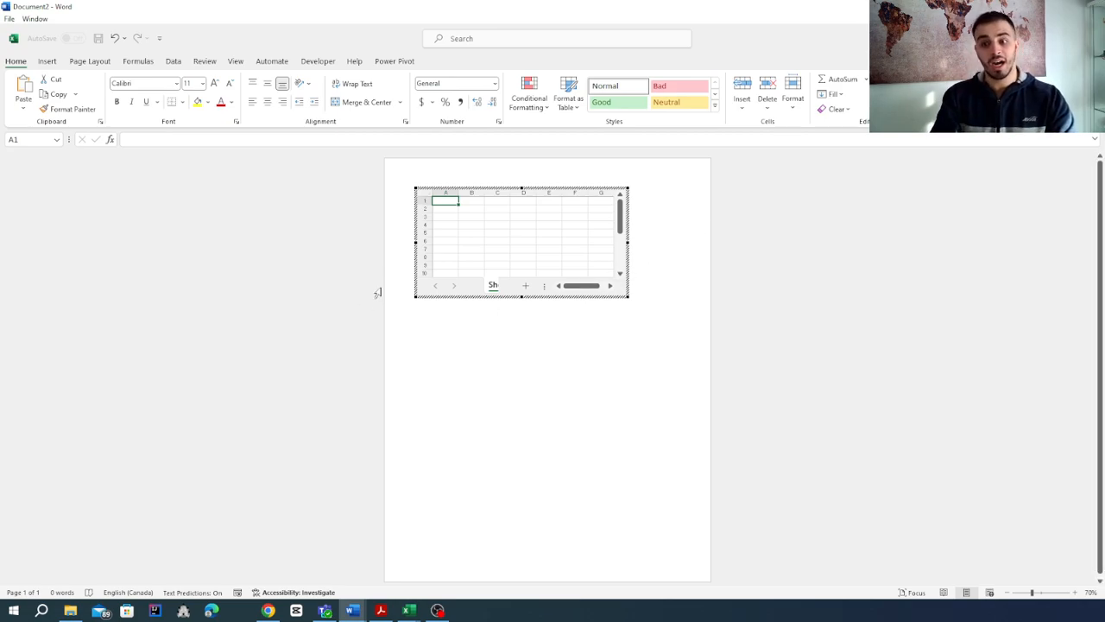
click(439, 398)
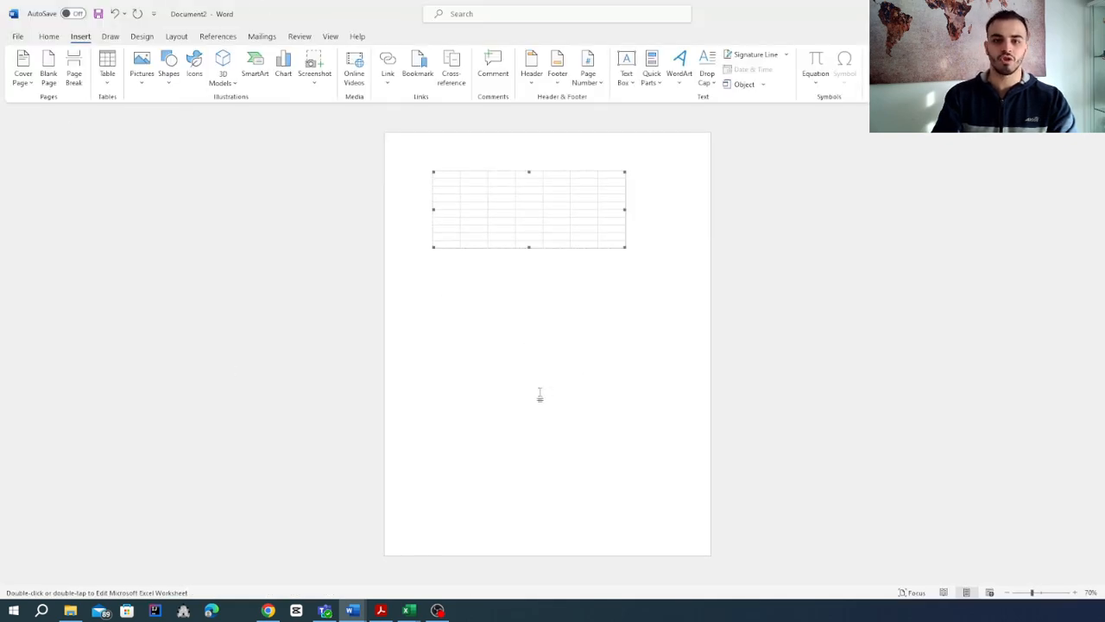
Open the embedded spreadsheet for editing and extend its frame down the page to show 40 rows
double_click(542, 226)
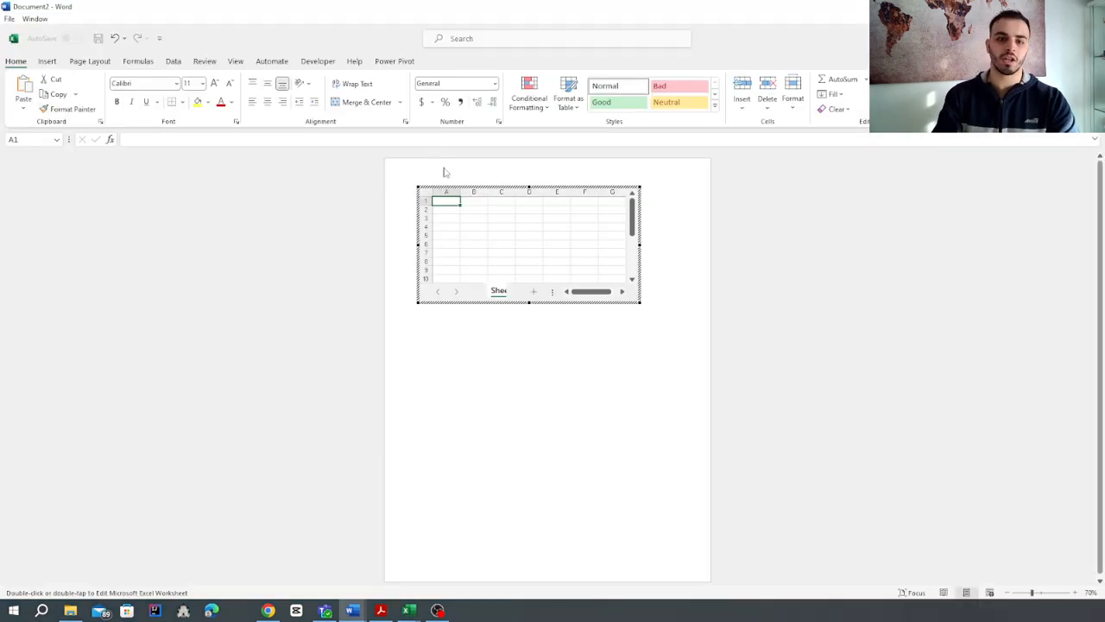
drag(529, 302, 524, 567)
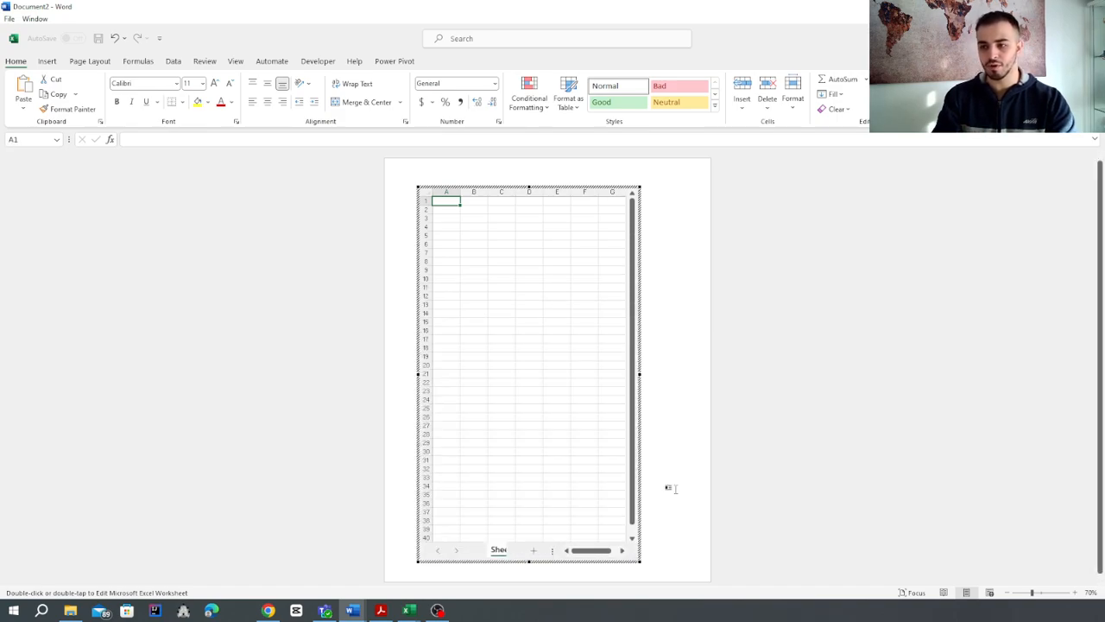
click(665, 377)
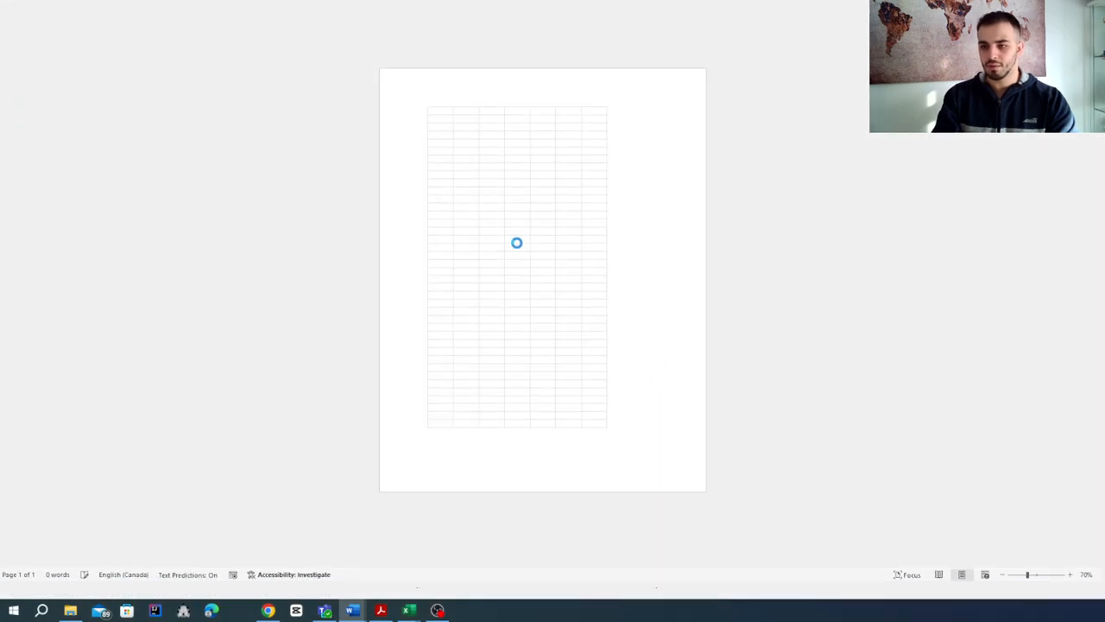
Reopen the enlarged spreadsheet for editing and look over its own insert commands
double_click(474, 267)
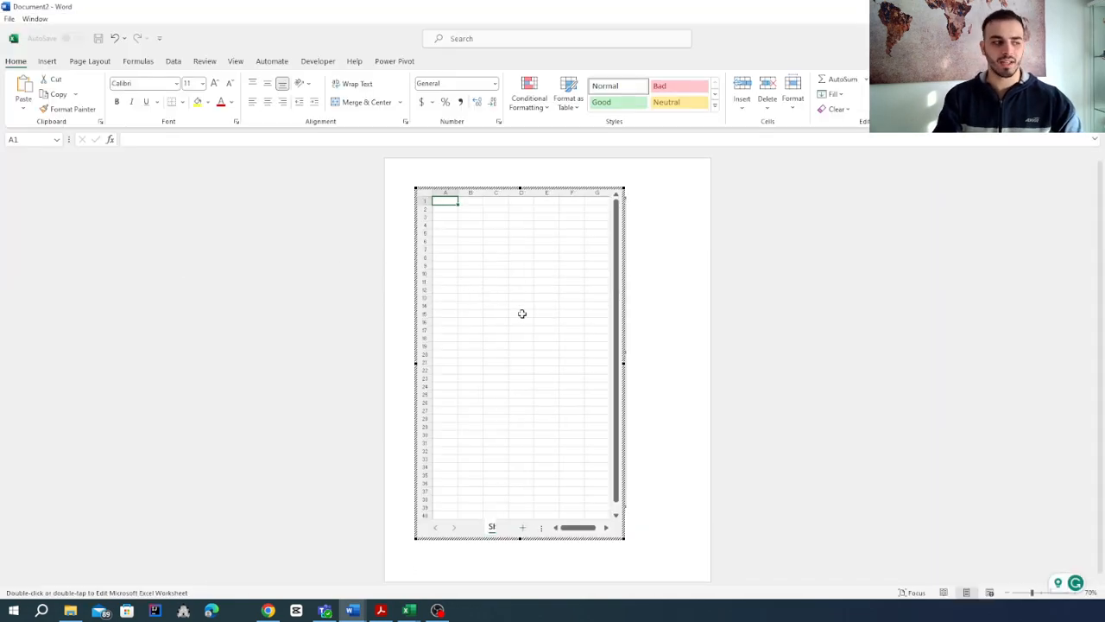
click(466, 322)
click(547, 289)
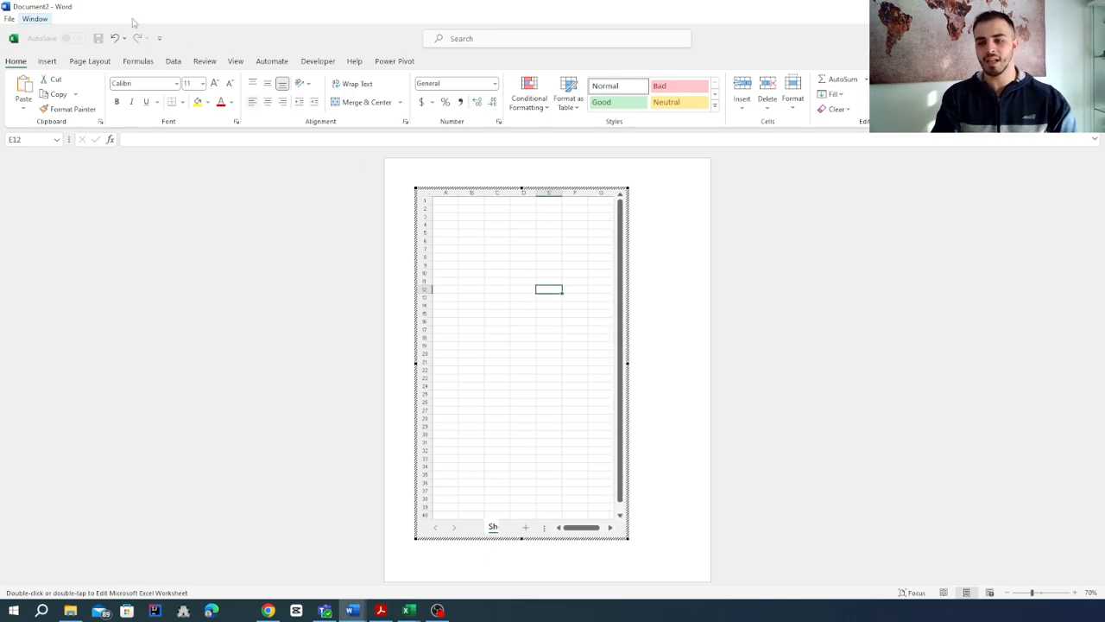
click(47, 61)
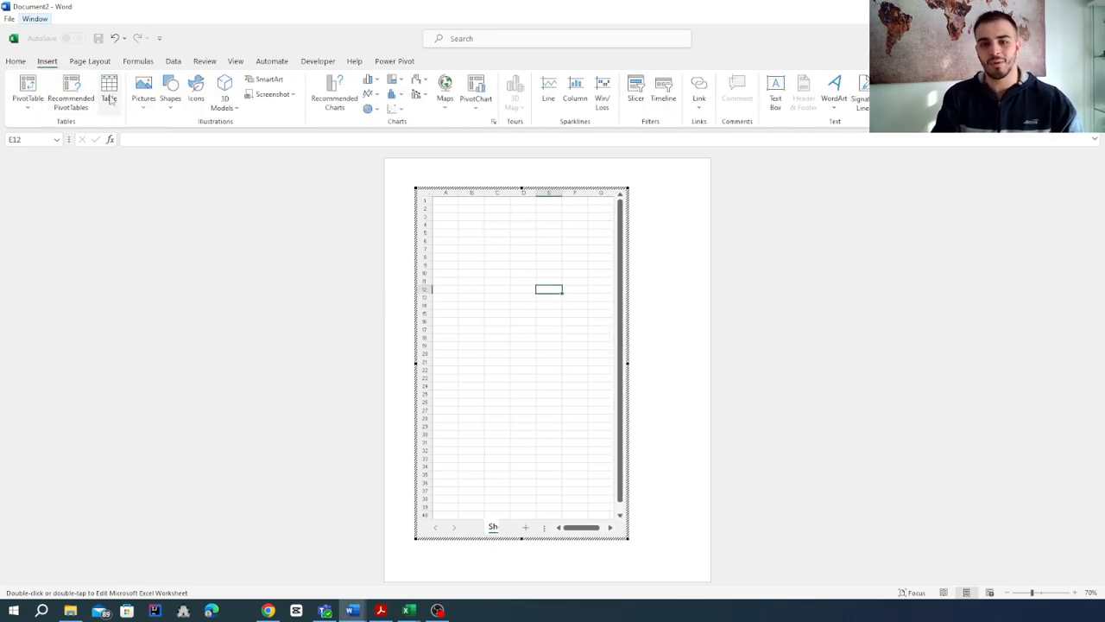
click(473, 256)
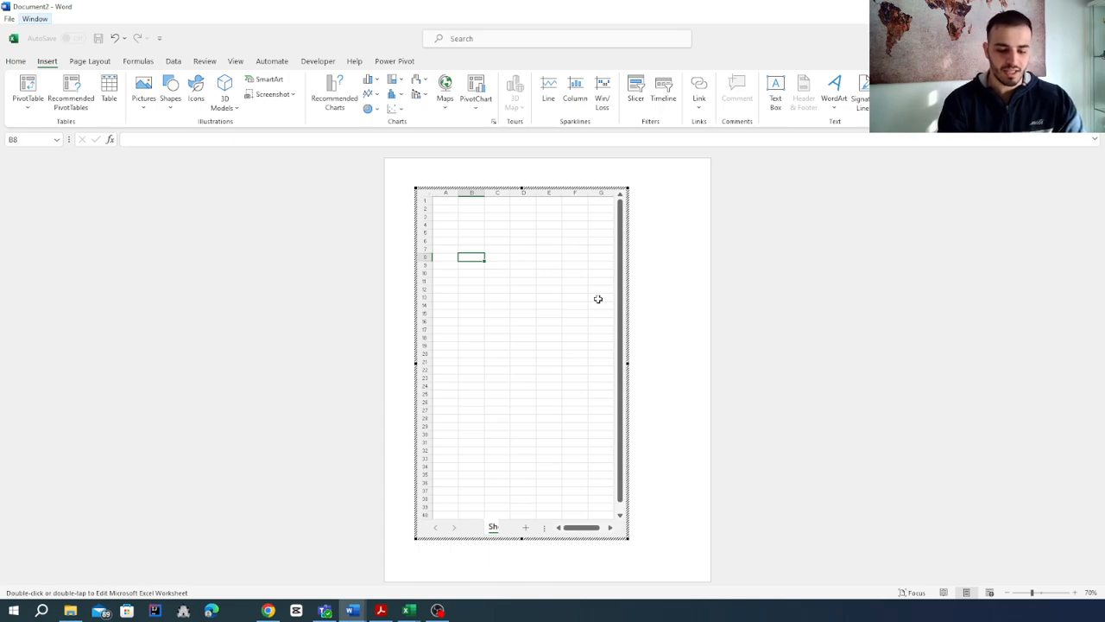
text(1)
key(Tab)
text(+)
key(Tab)
text(1)
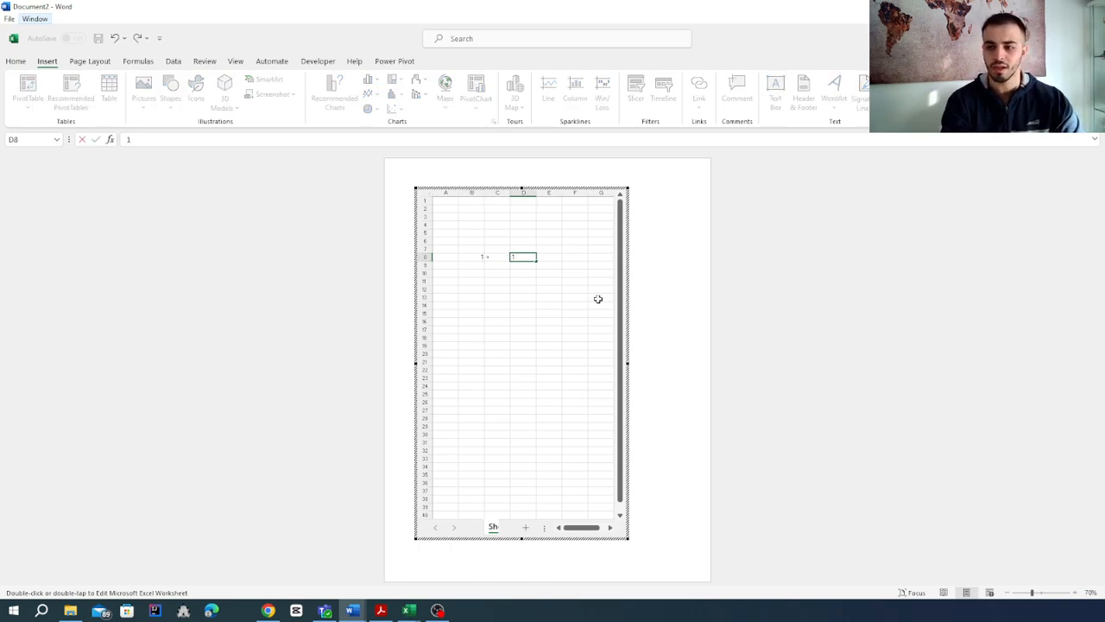
key(BackSpace)
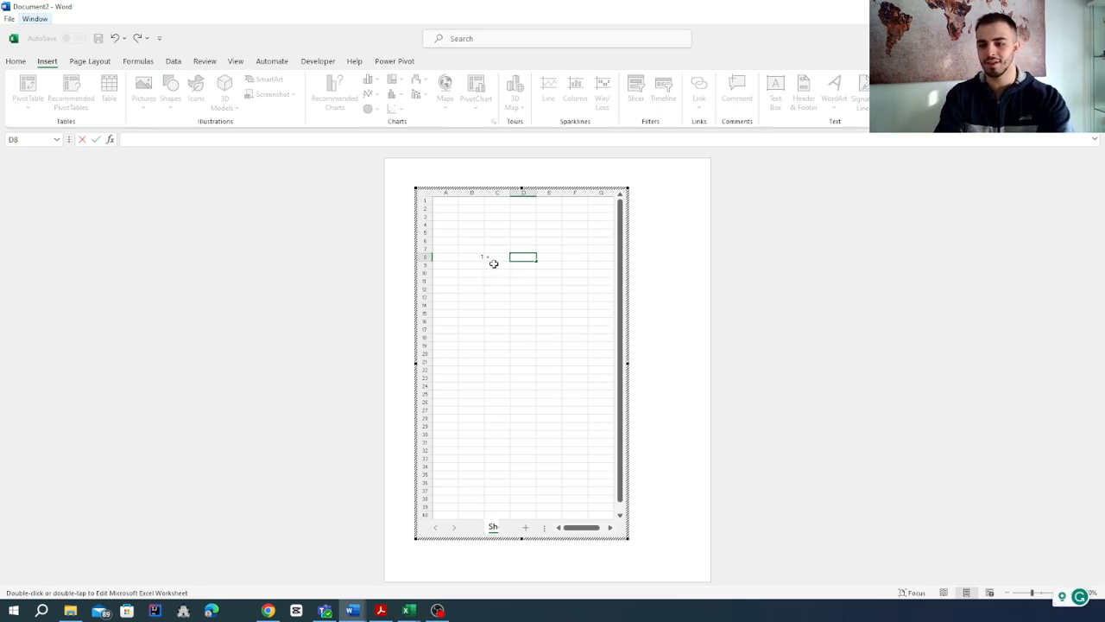
click(496, 258)
click(476, 259)
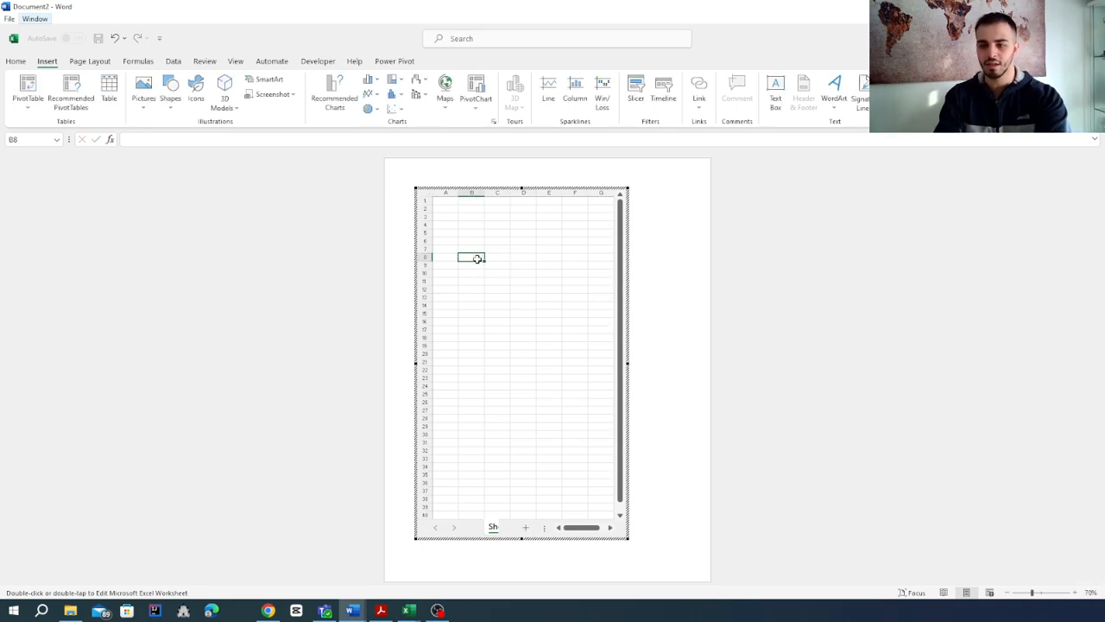
Enter the formula =1+1 in cell B8 and clear the cell again
text(=1+1)
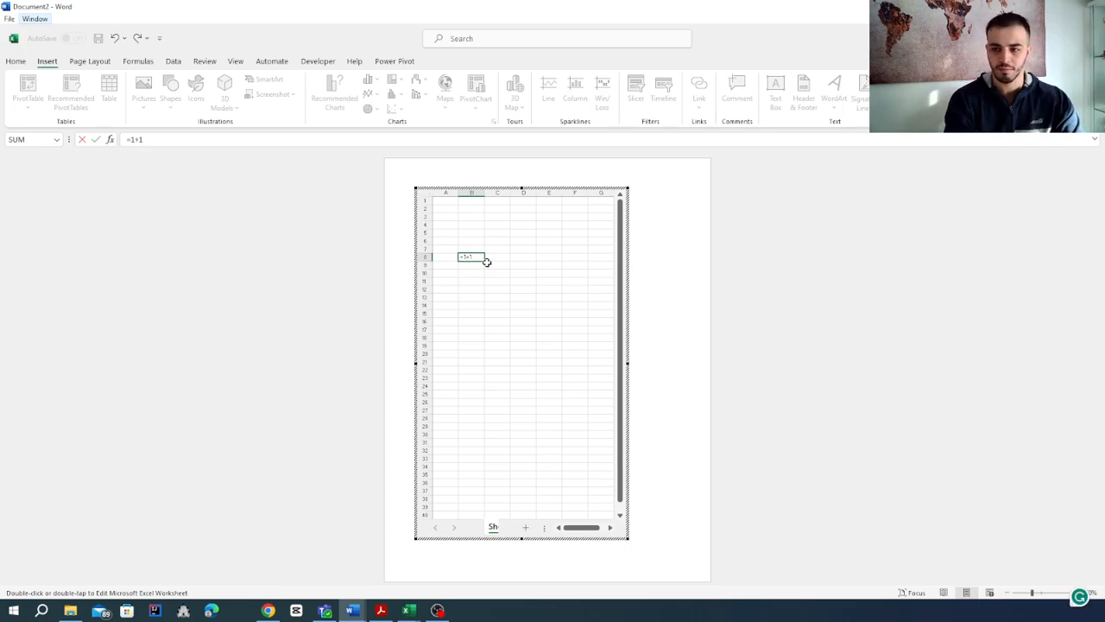
key(Return)
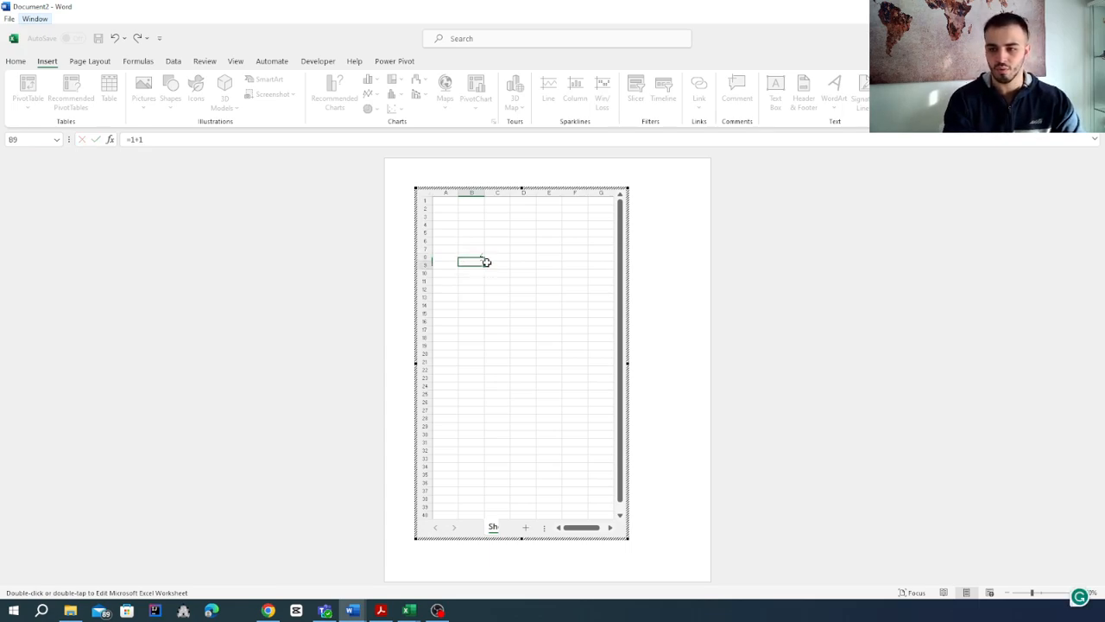
click(469, 257)
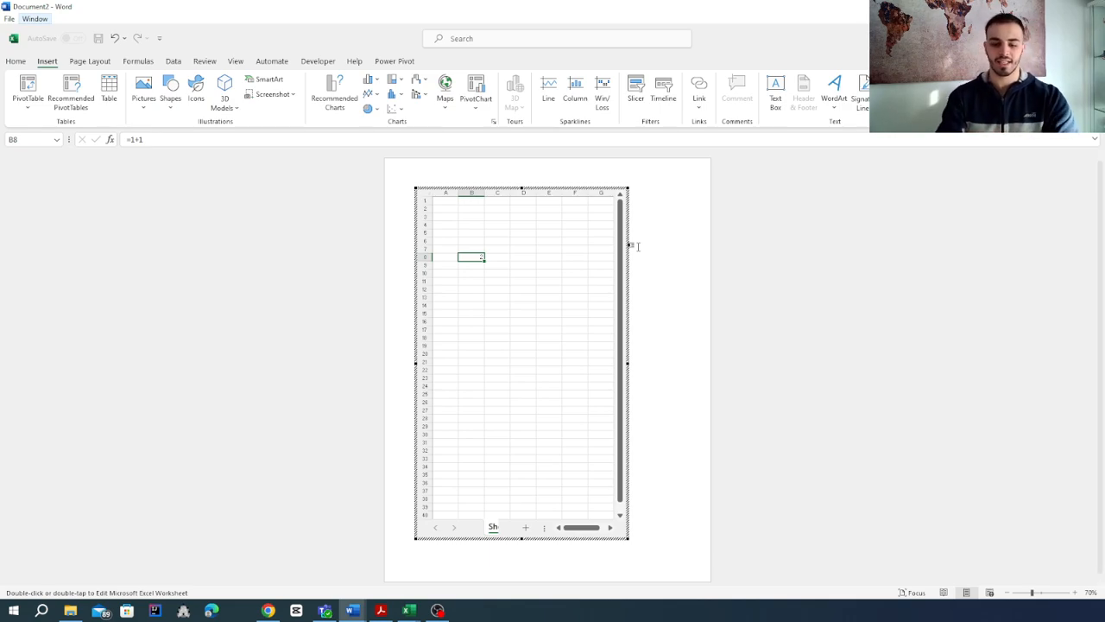
key(Delete)
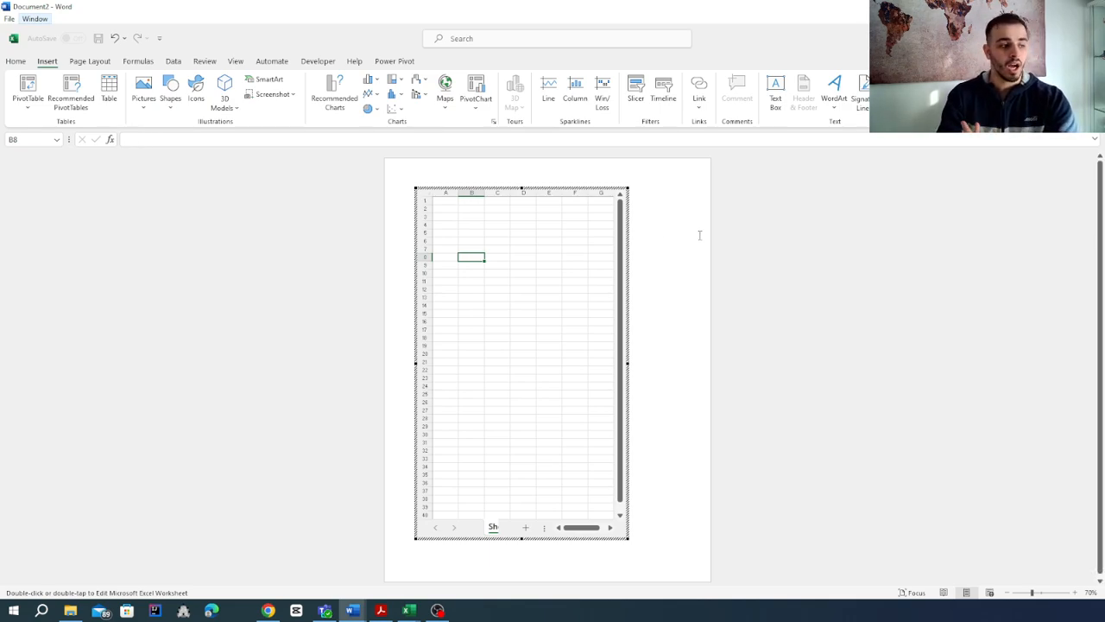
Paste the ready-made addition calculator table into the embedded sheet, starting at cell B6
key(alt+Tab)
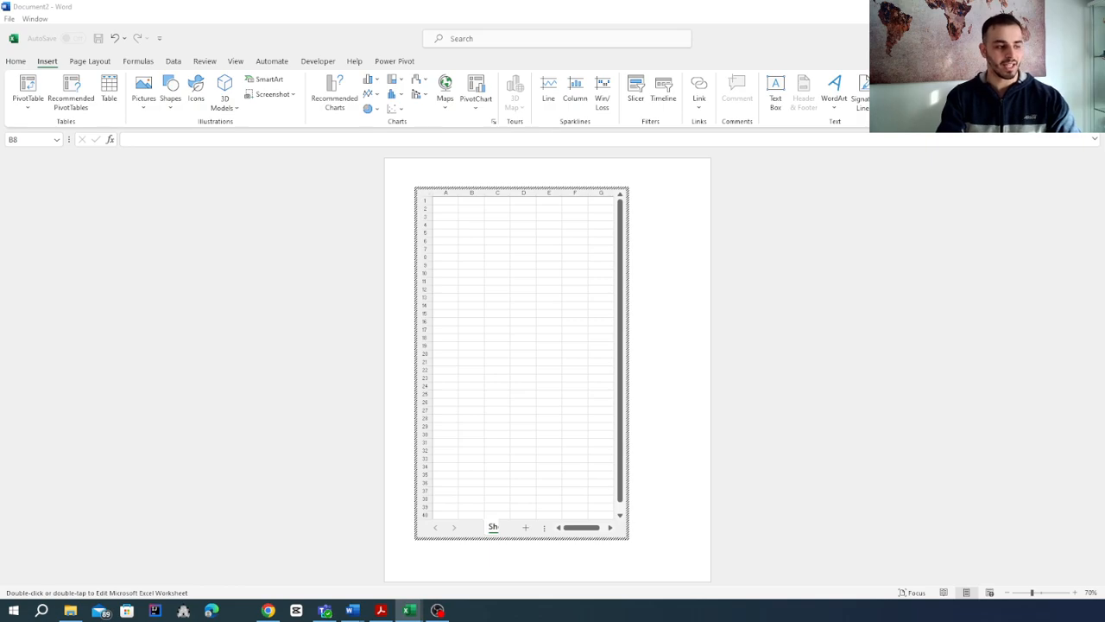
click(467, 240)
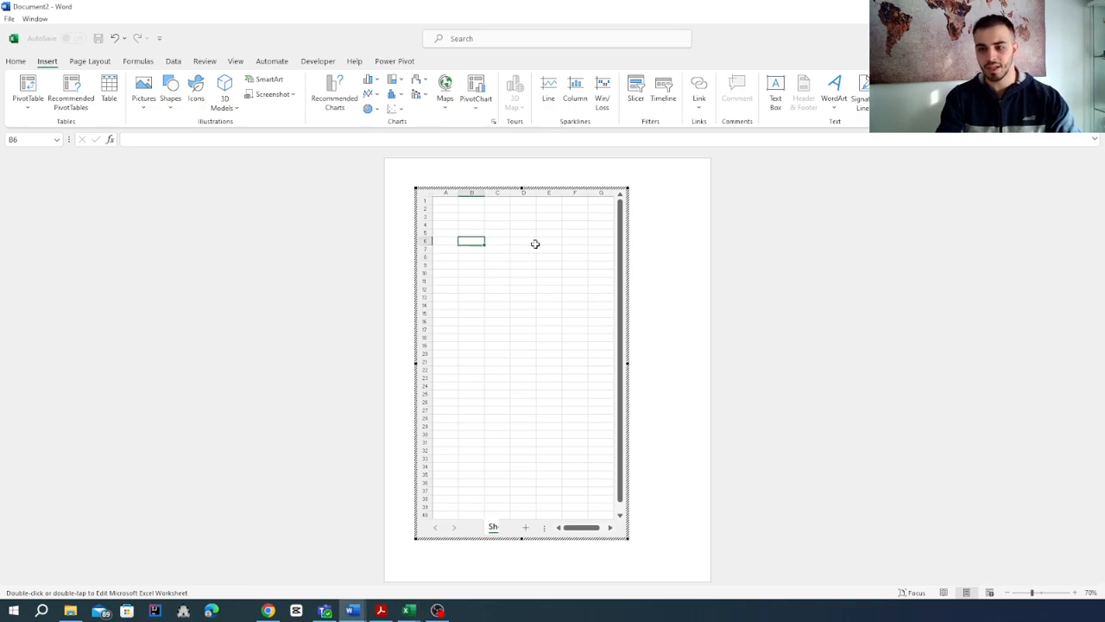
click(513, 370)
click(537, 295)
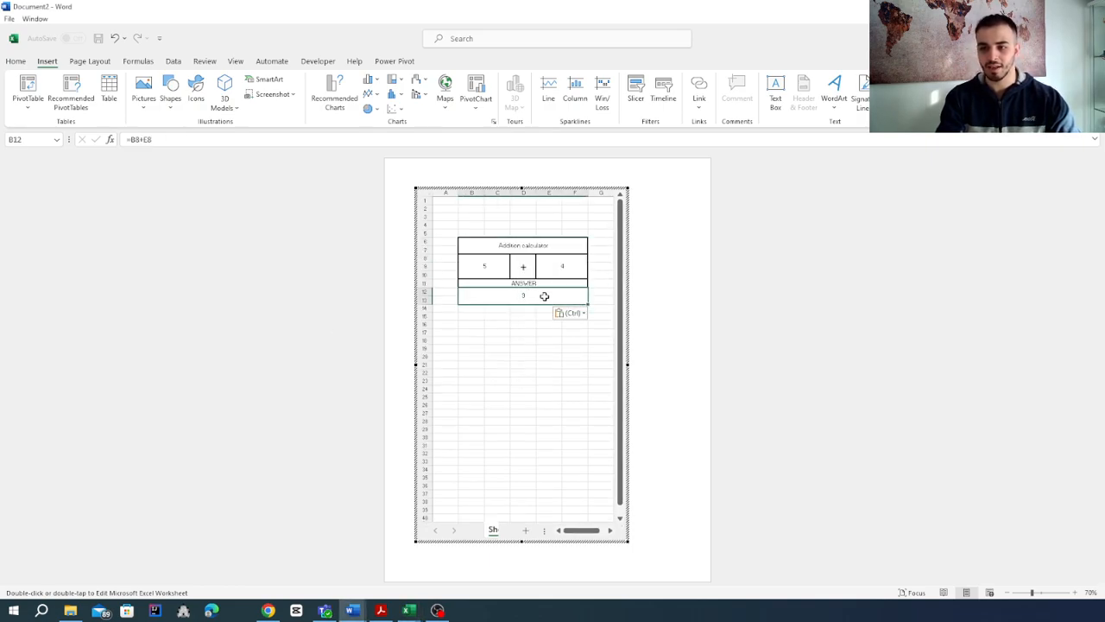
Set the second number of the addition calculator to 10
click(517, 248)
click(514, 349)
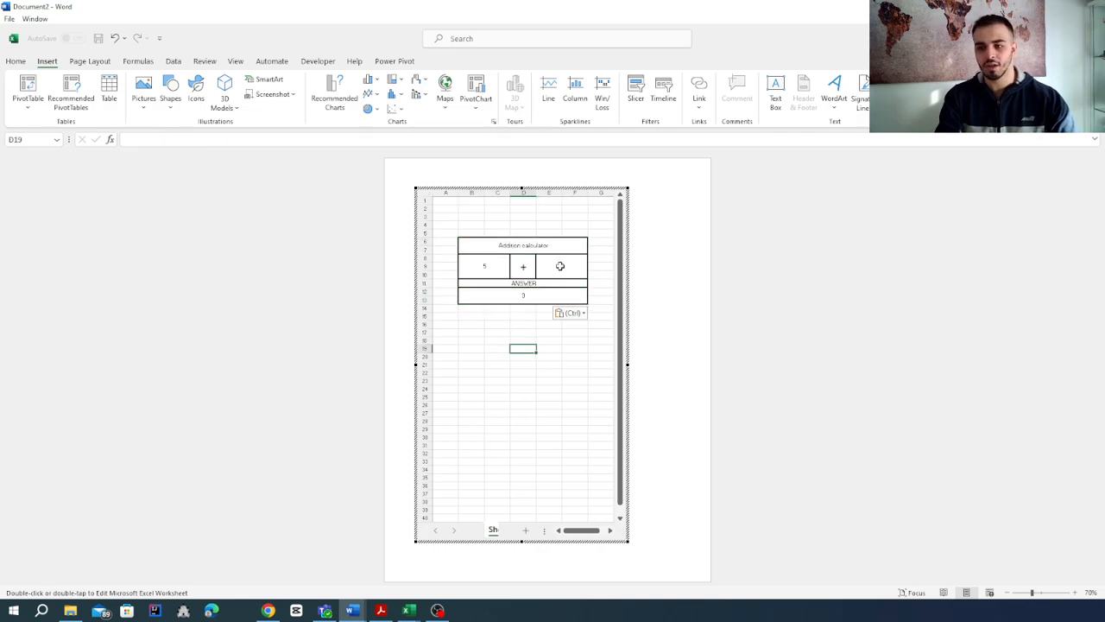
click(561, 265)
text(10)
key(Return)
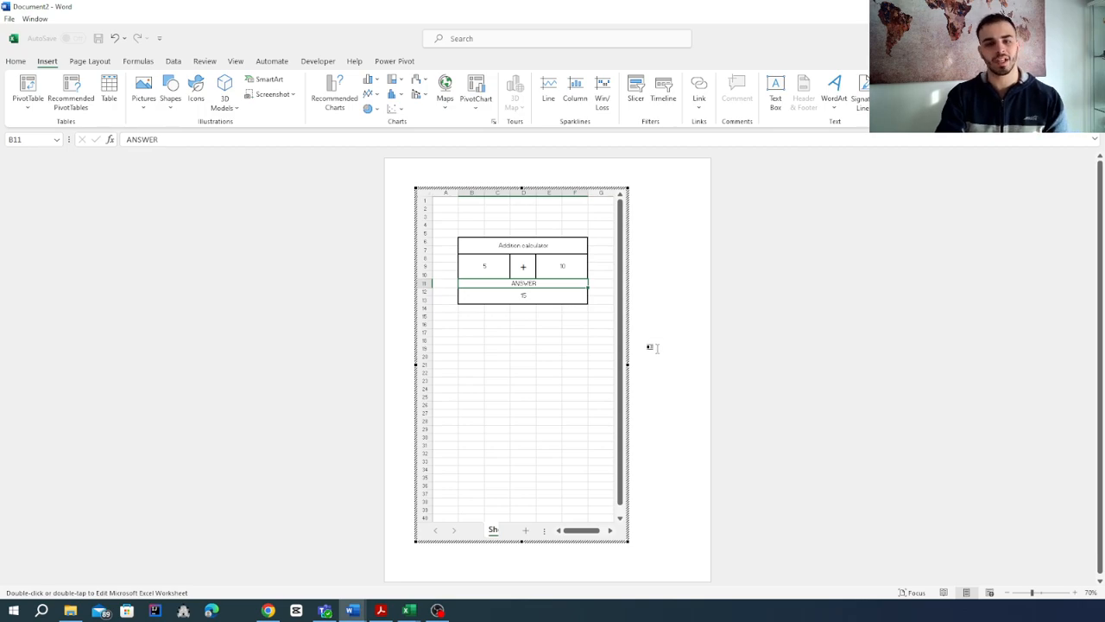
drag(587, 530, 600, 527)
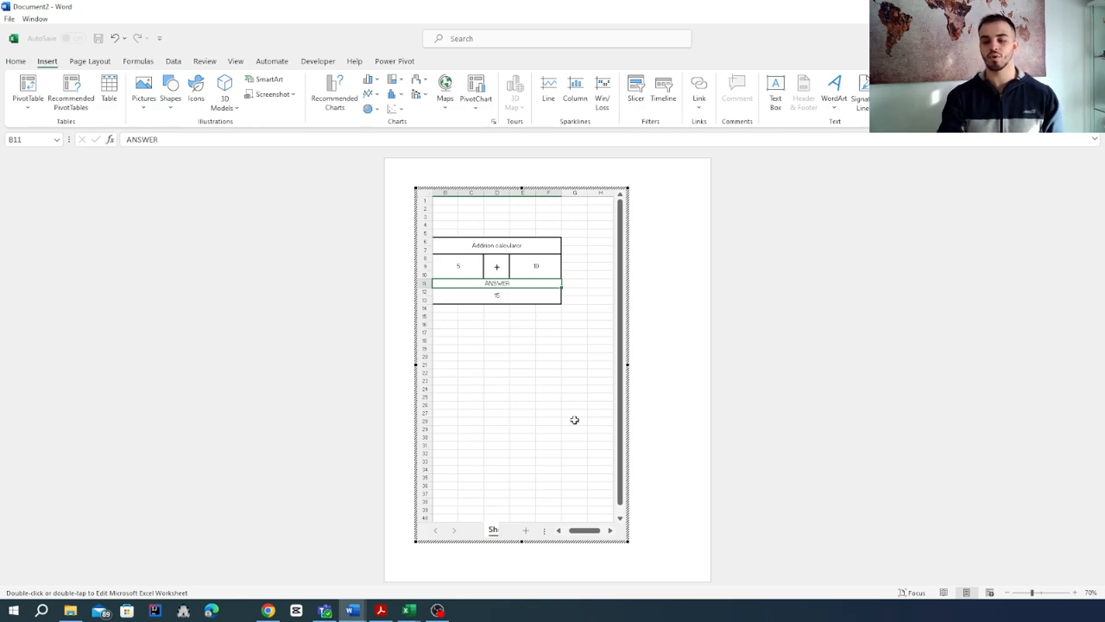
drag(593, 530, 585, 541)
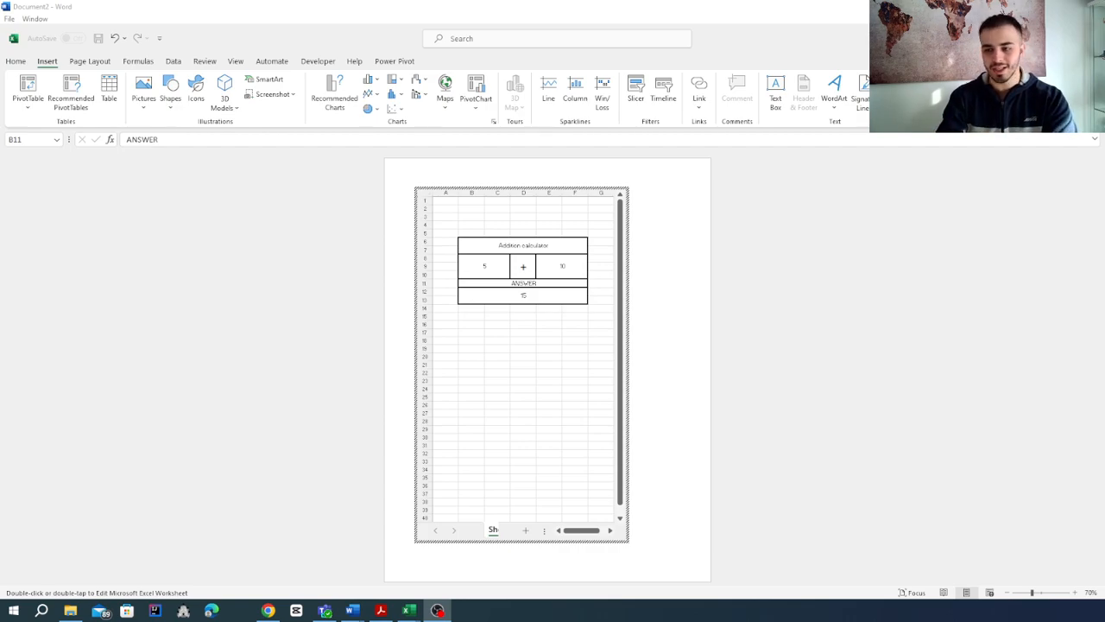
Add two new worksheets to the embedded workbook
click(526, 528)
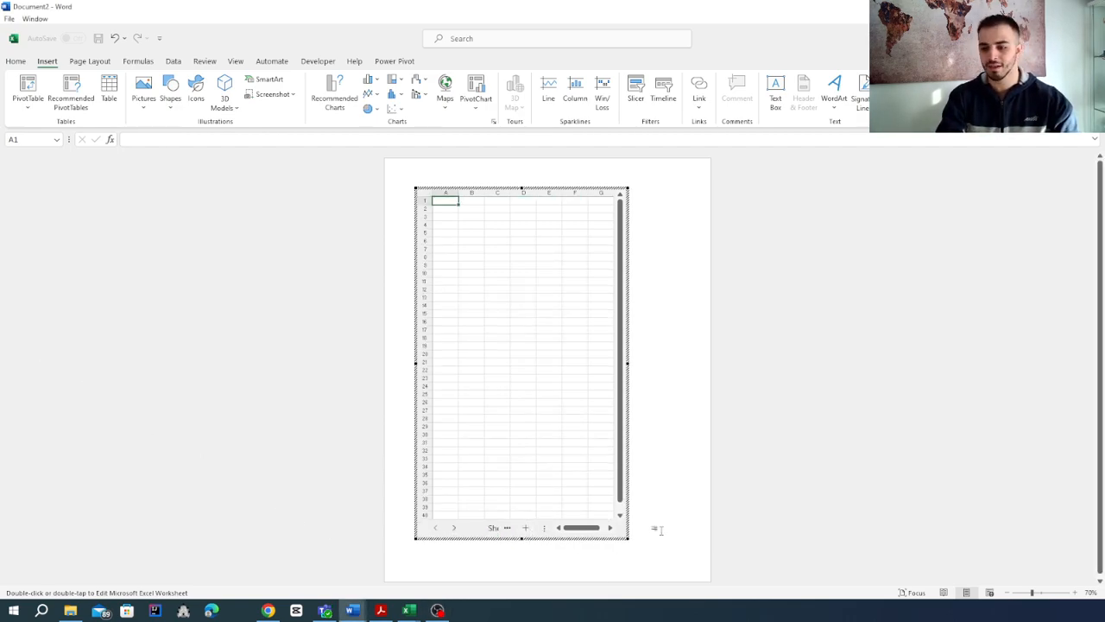
scroll(656, 527, up, 4)
scroll(511, 316, down, 5)
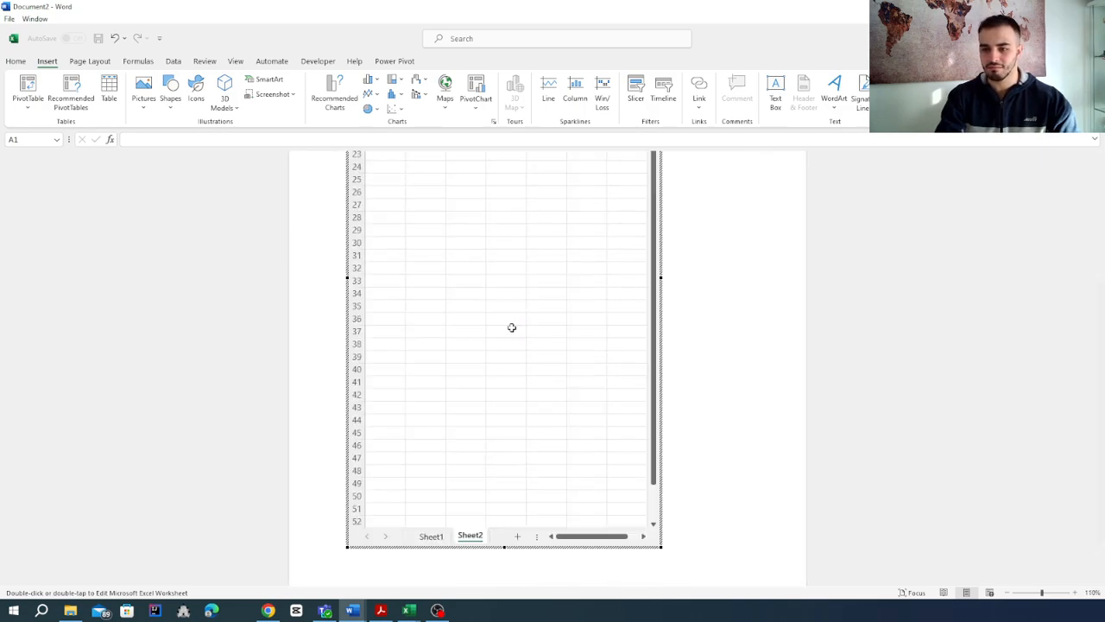
scroll(516, 536, up, 3)
click(500, 536)
click(500, 536)
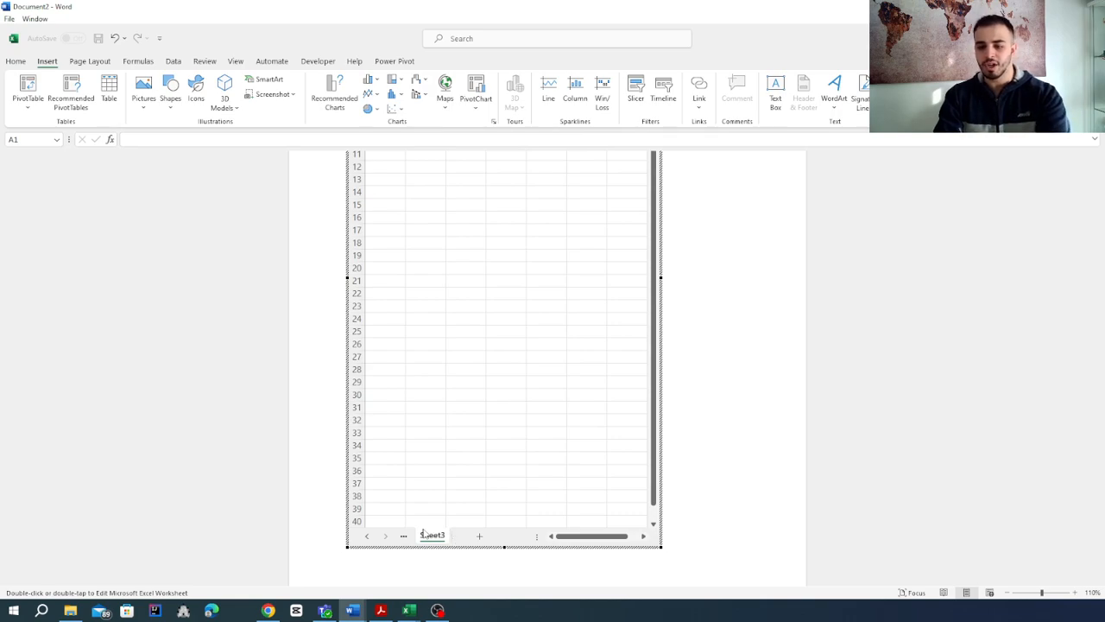
Delete the last added worksheet and leave the embedded workbook to return to the document
right_click(424, 535)
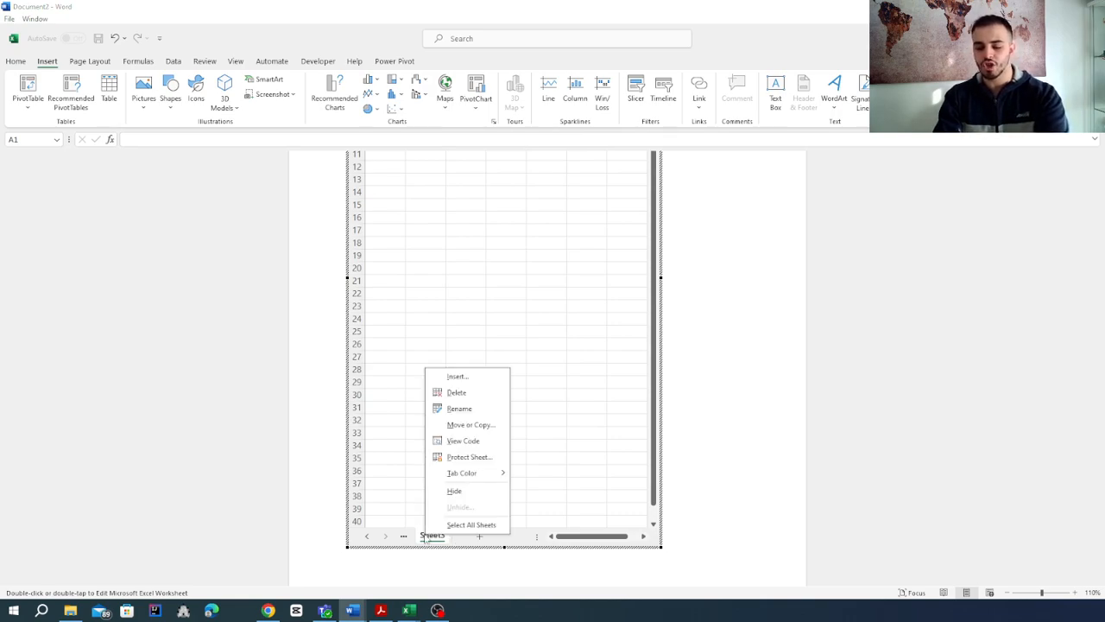
click(455, 395)
scroll(567, 313, down, 2)
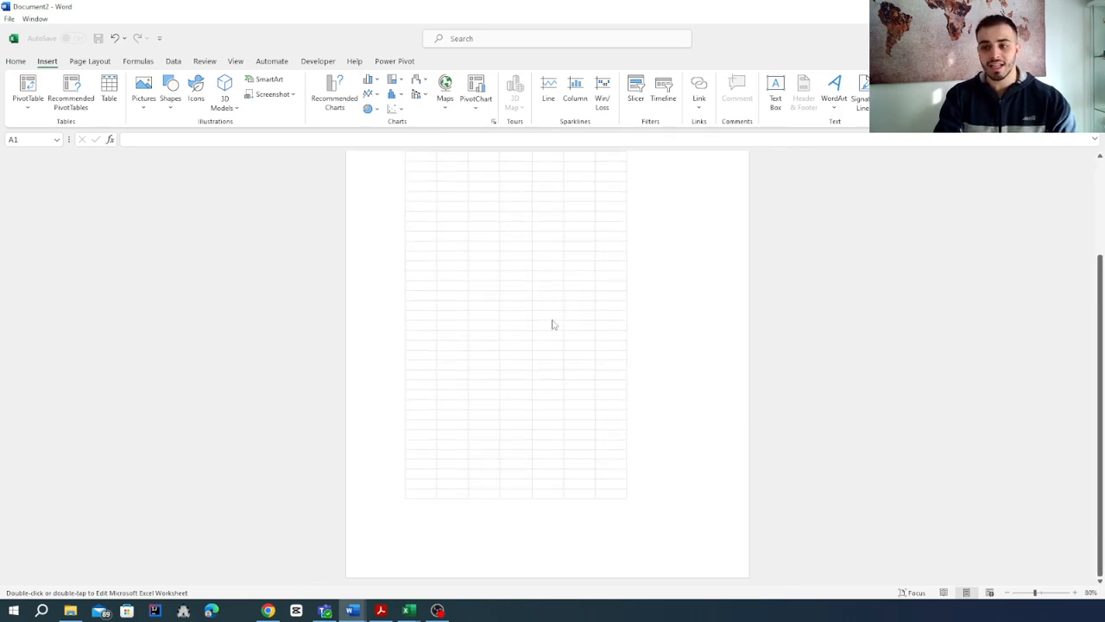
scroll(666, 296, down, 2)
click(670, 273)
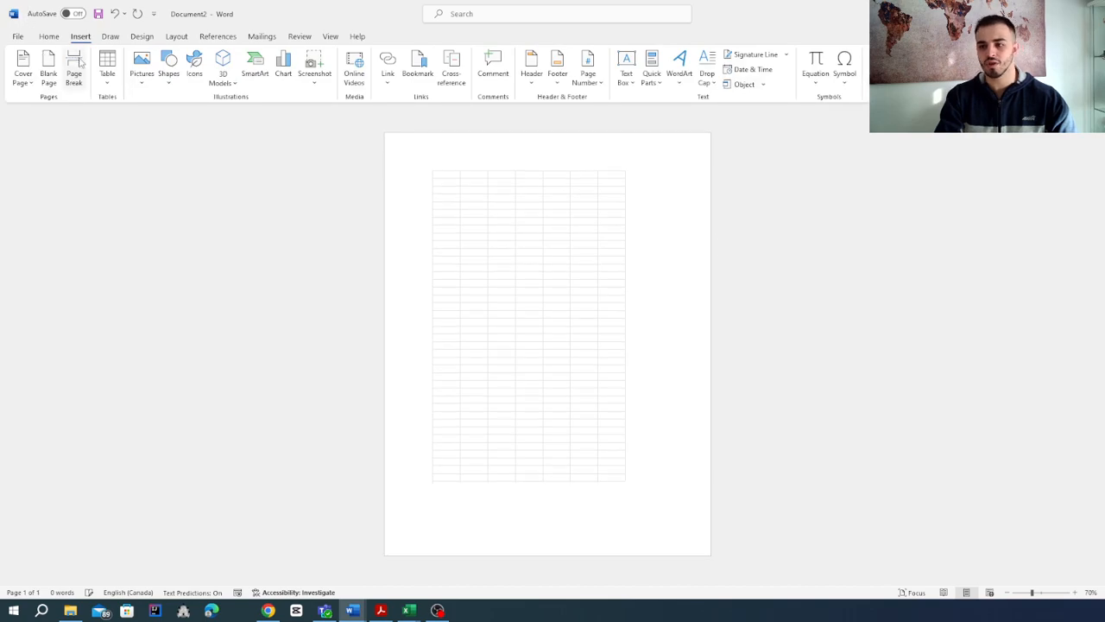
click(53, 39)
click(80, 36)
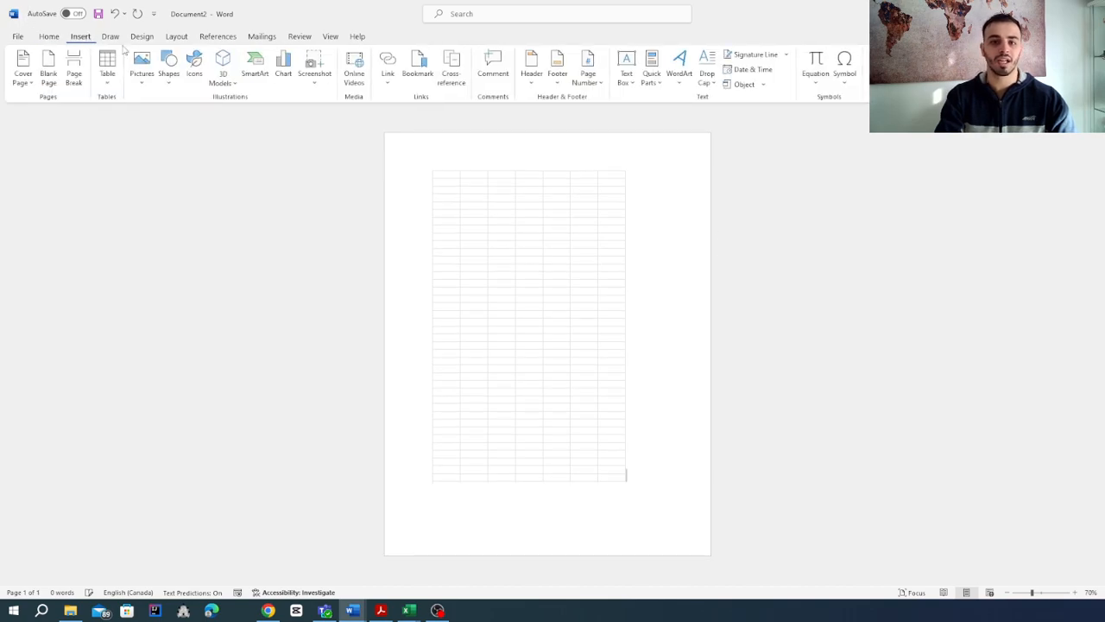
click(114, 86)
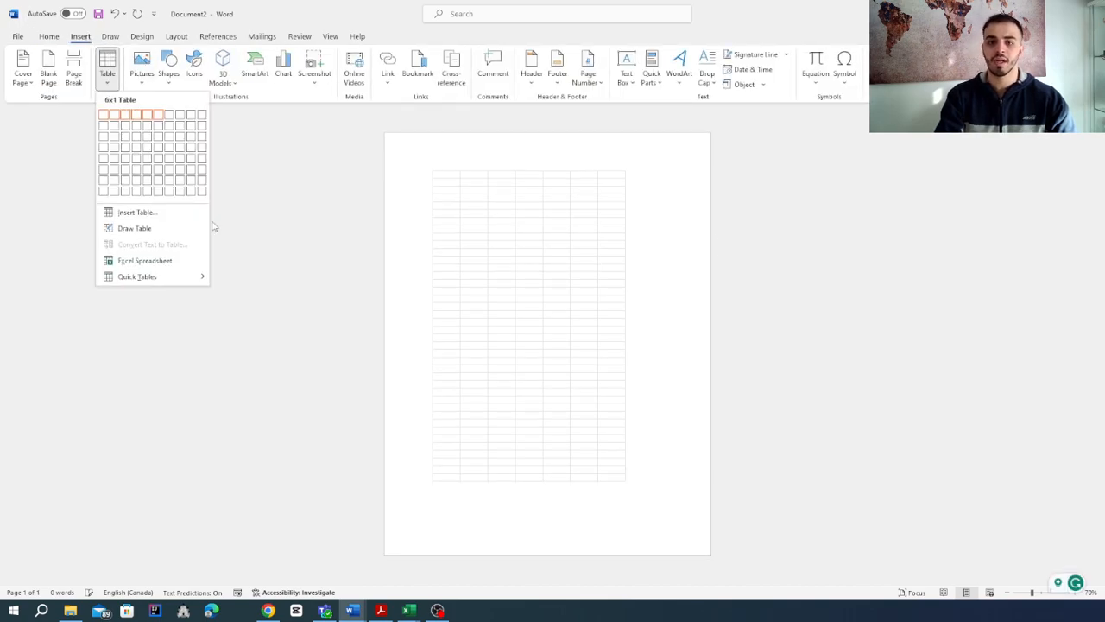
click(548, 296)
Reopen the embedded spreadsheet on the page for editing
click(542, 286)
double_click(506, 303)
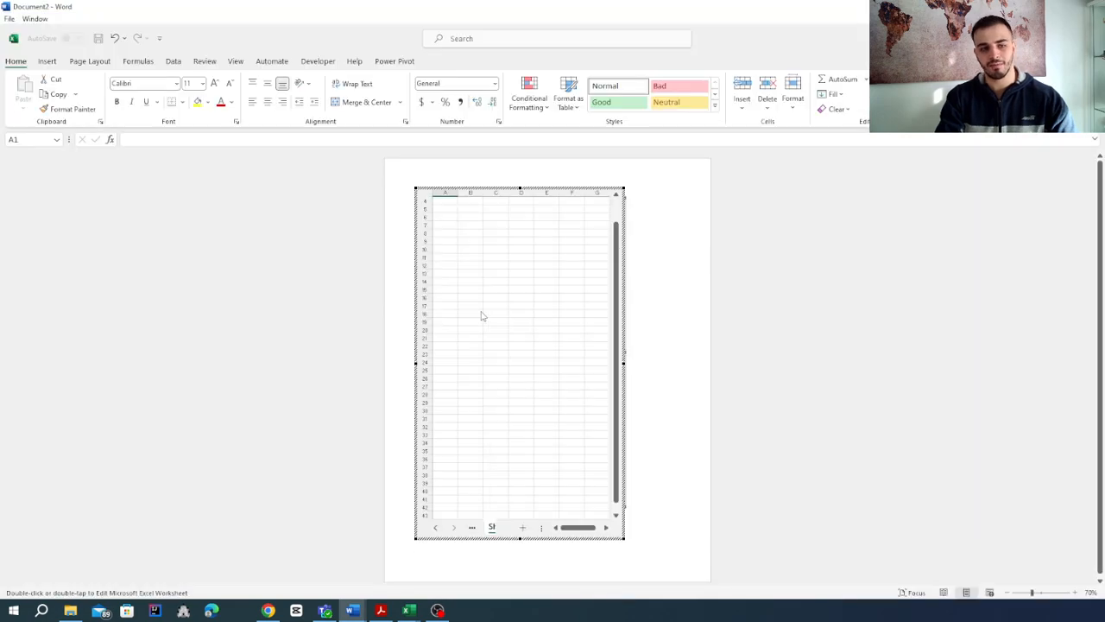